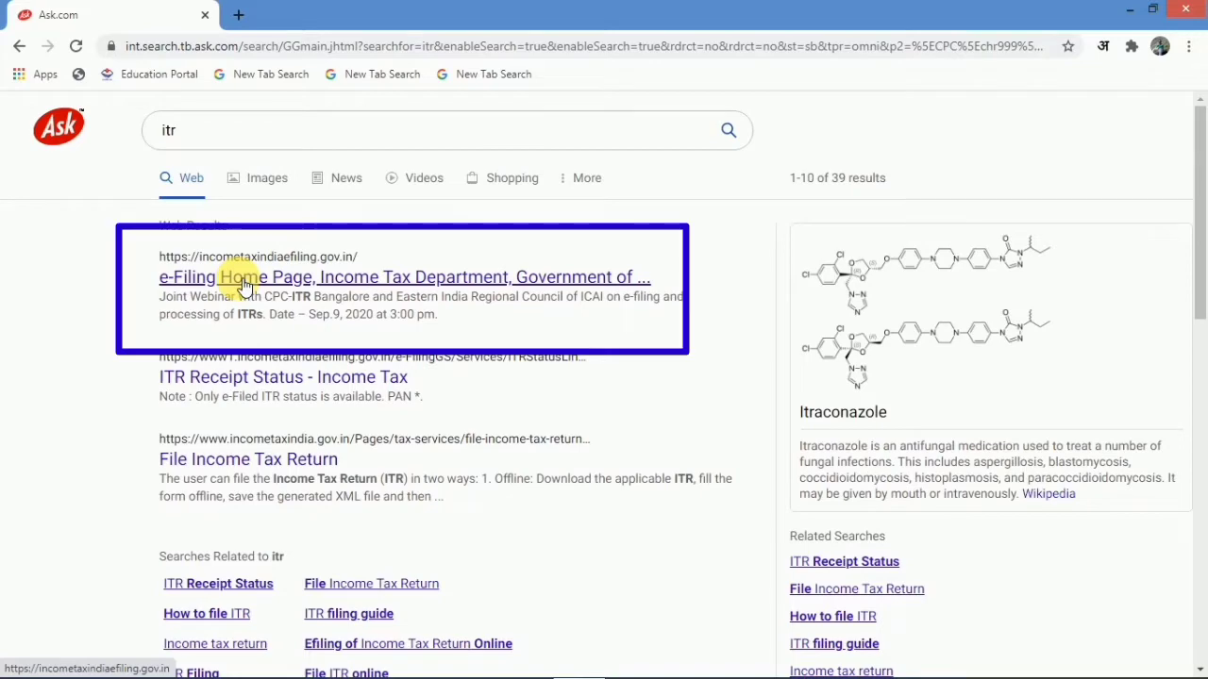
Log in to e-Filing with credentials and captcha, then choose My Account > View Form 26AS (Tax Credit).
{"action": "left_click", "coordinate": [240, 281]}
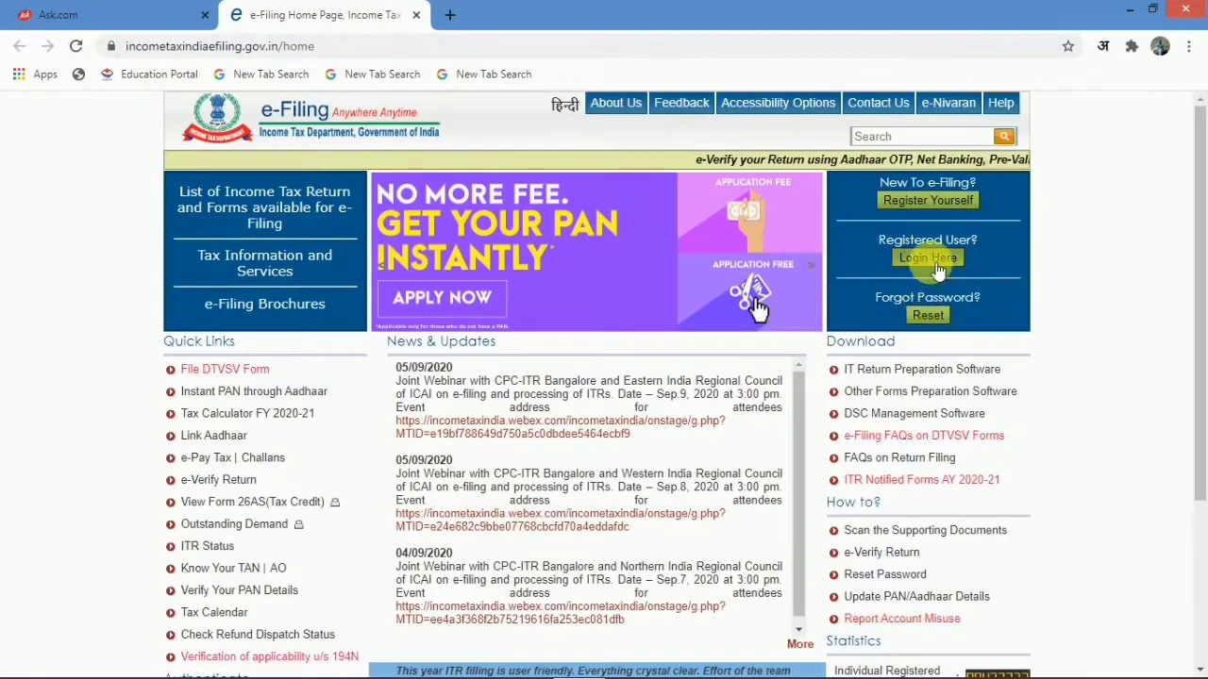
{"action": "left_click", "coordinate": [928, 258]}
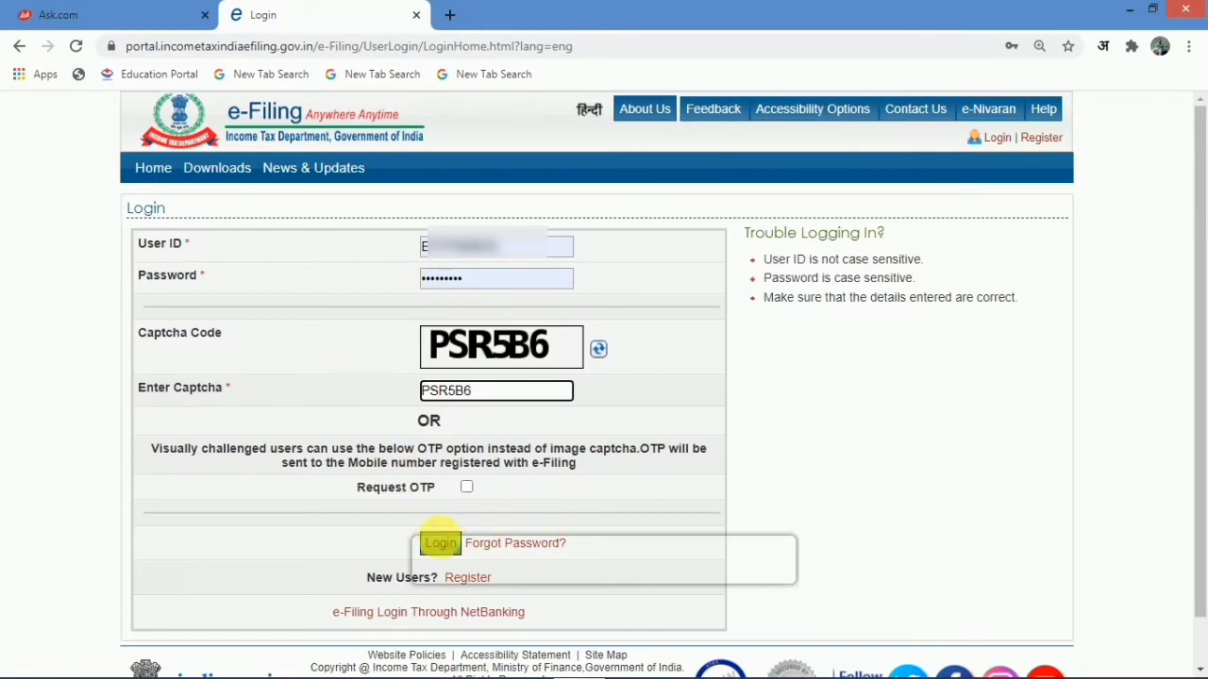
{"action": "left_click", "coordinate": [440, 545]}
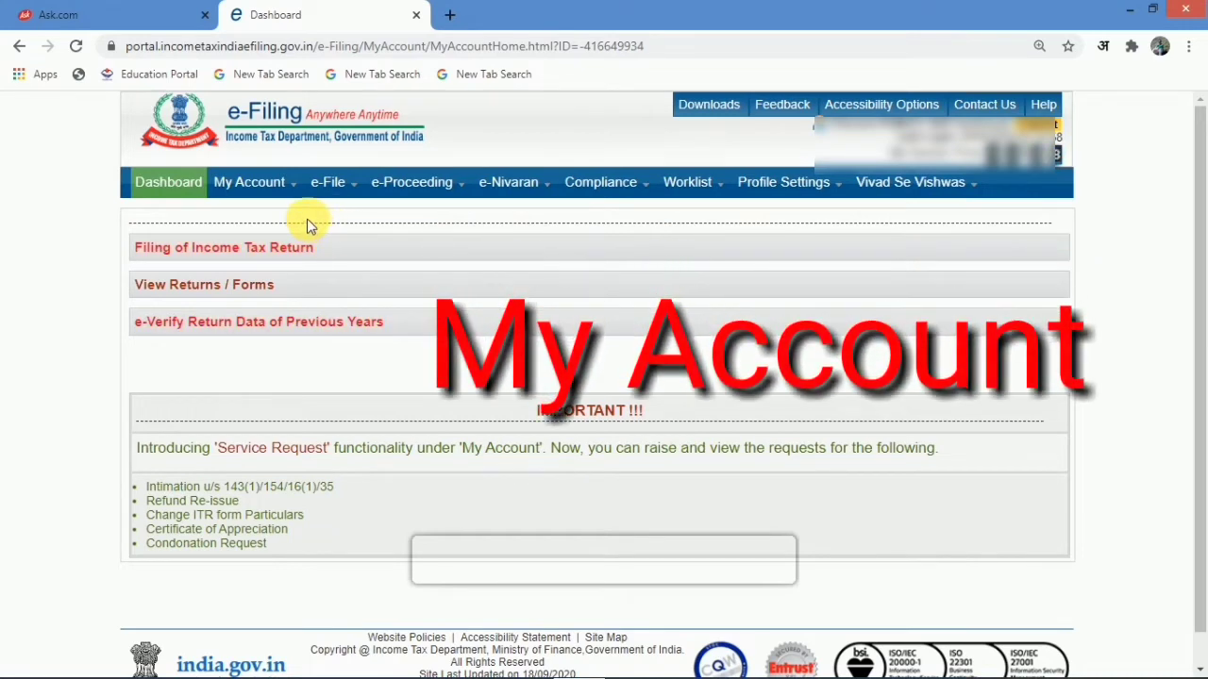
{"action": "mouse_move", "coordinate": [296, 188]}
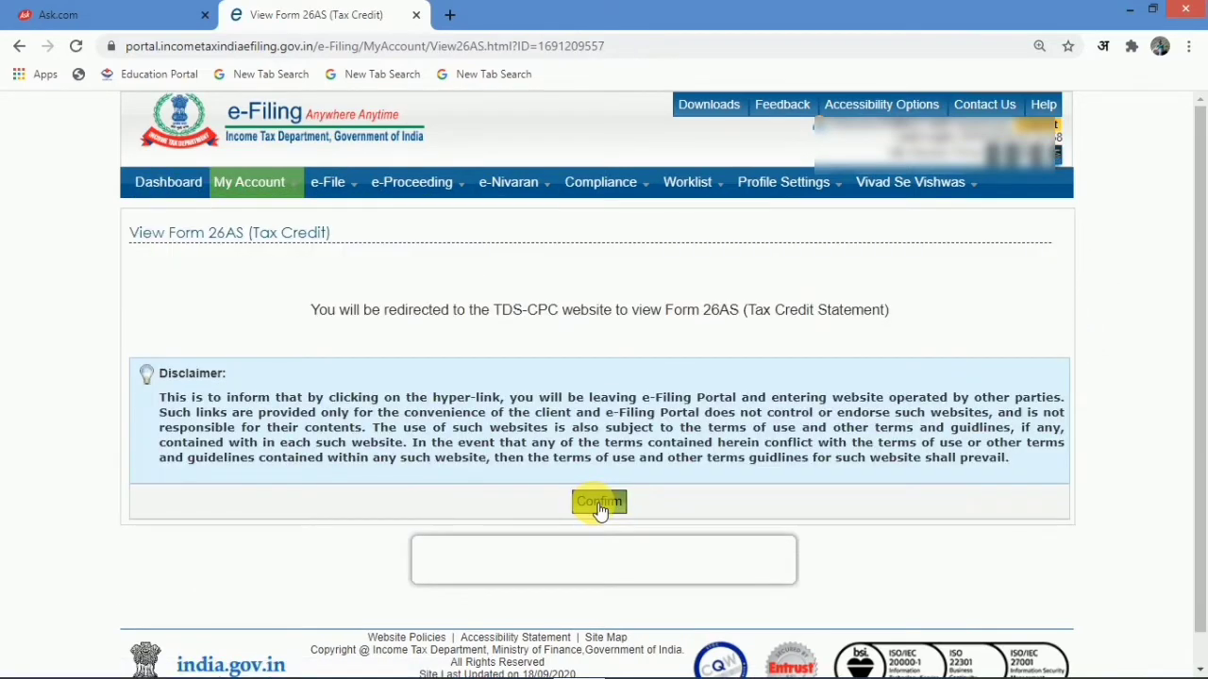
Confirm the redirect to TRACES, accept the usage terms, and open View Tax Credit (Form 26AS).
{"action": "left_click", "coordinate": [596, 502]}
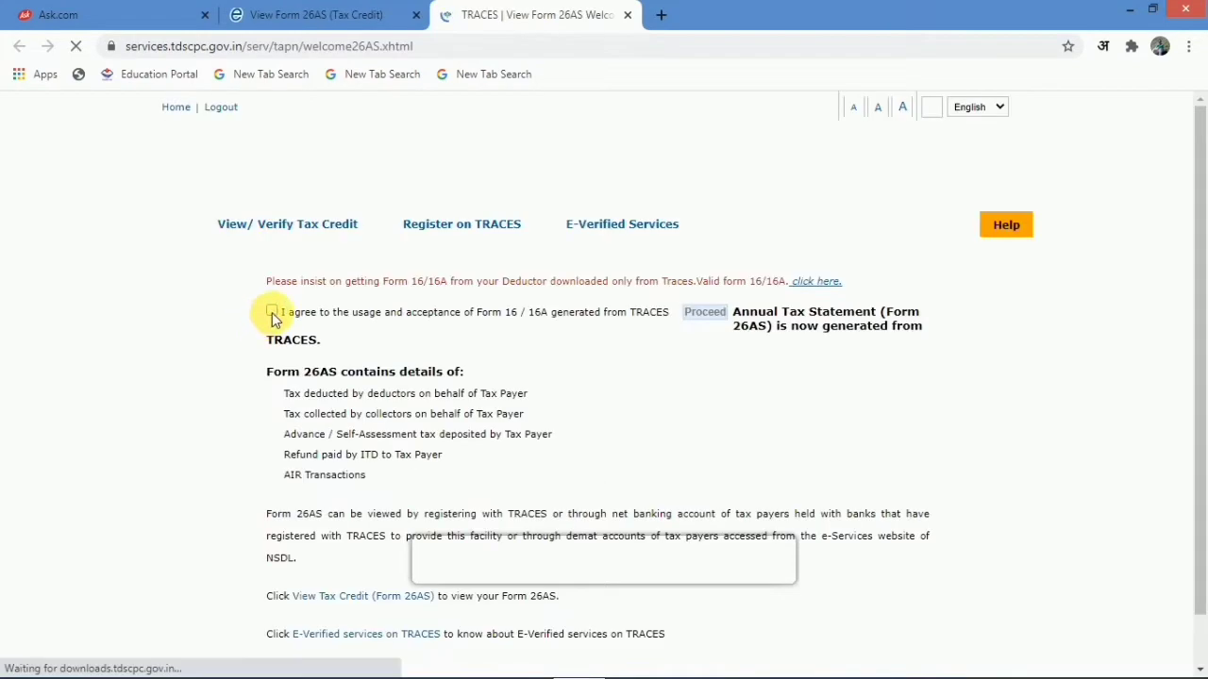
{"action": "left_click", "coordinate": [272, 313]}
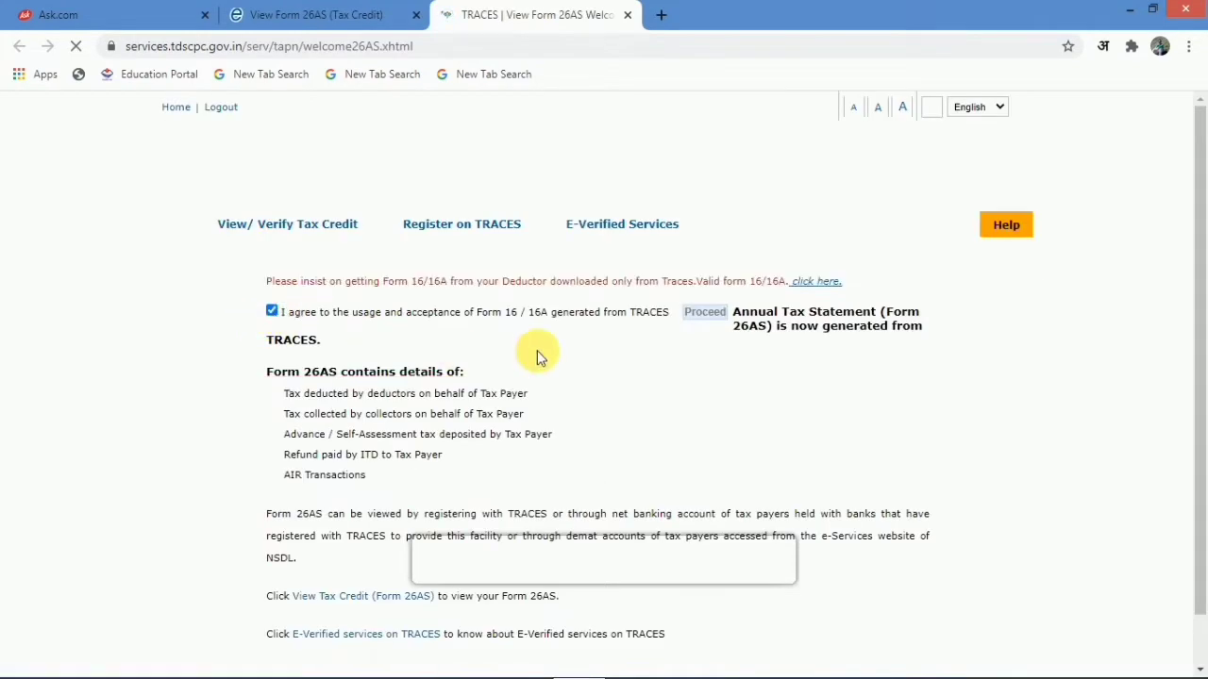
{"action": "left_click", "coordinate": [706, 316]}
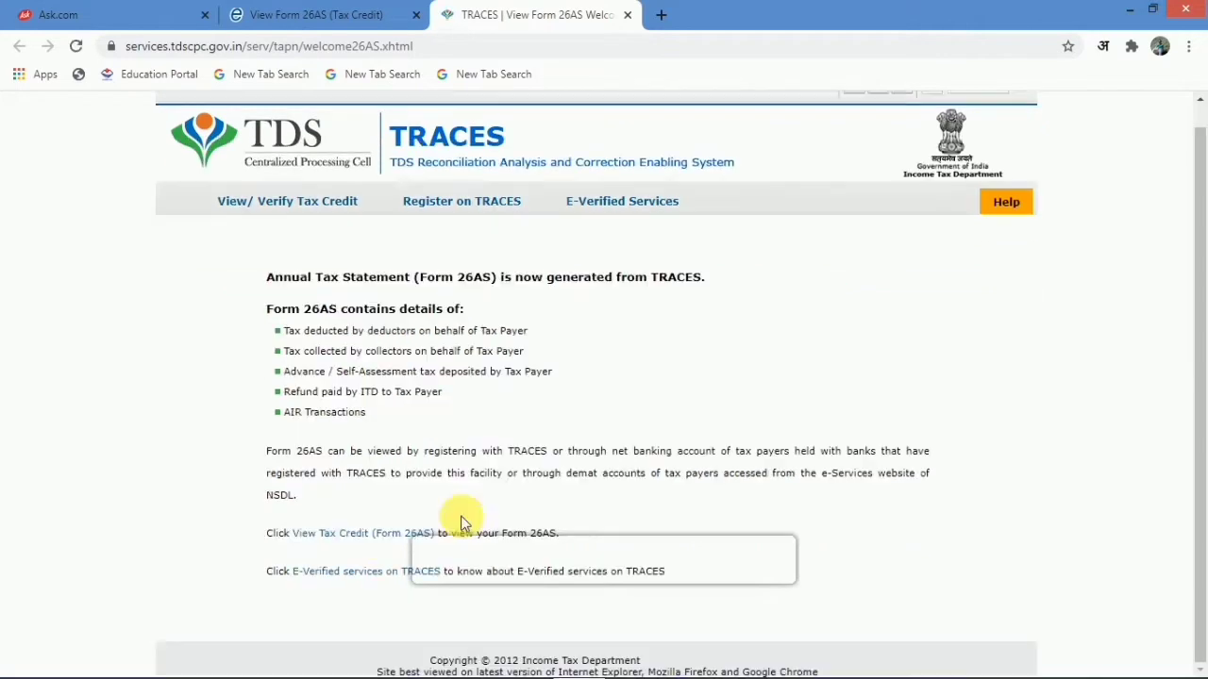
{"action": "left_click", "coordinate": [382, 536]}
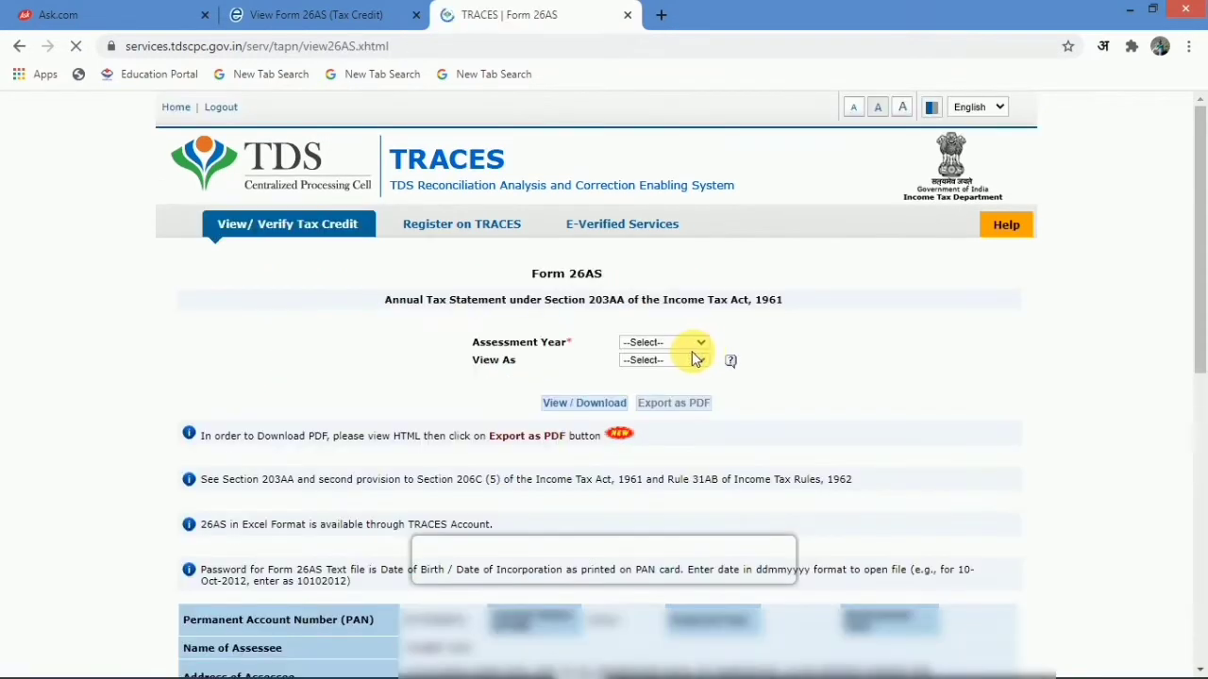
Request the Form 26AS for assessment year 2021-22, viewed as HTML.
{"action": "left_click", "coordinate": [684, 345]}
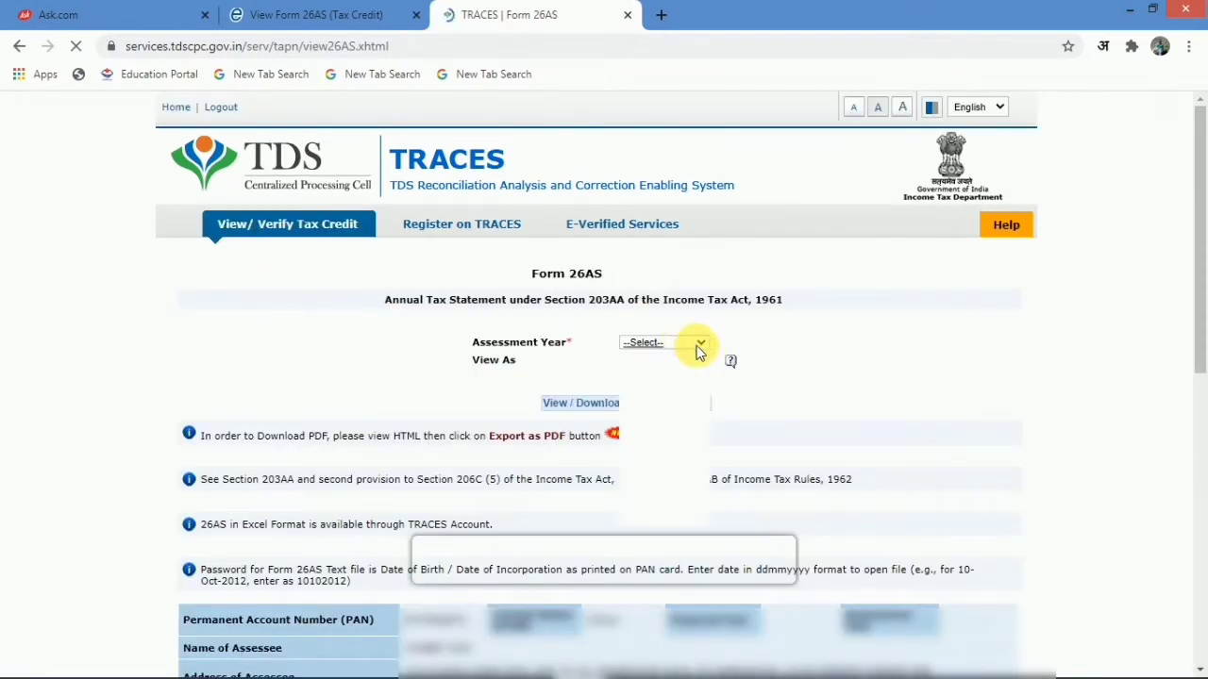
{"action": "left_click", "coordinate": [692, 346]}
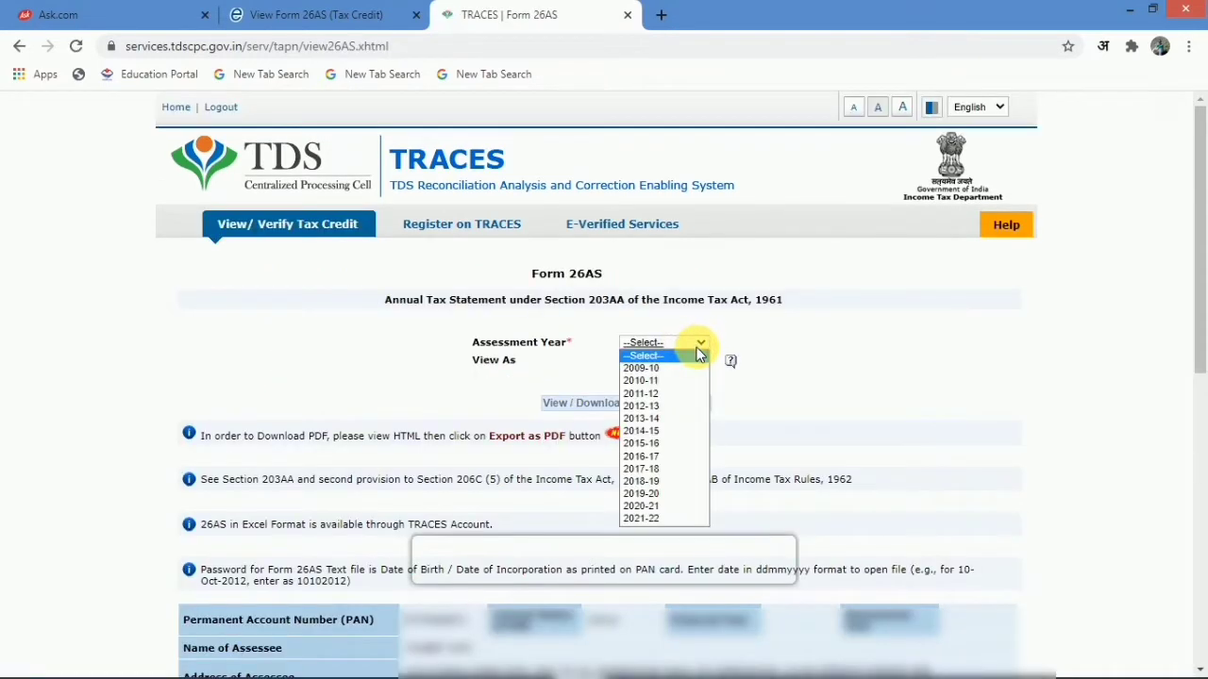
{"action": "left_click", "coordinate": [646, 518]}
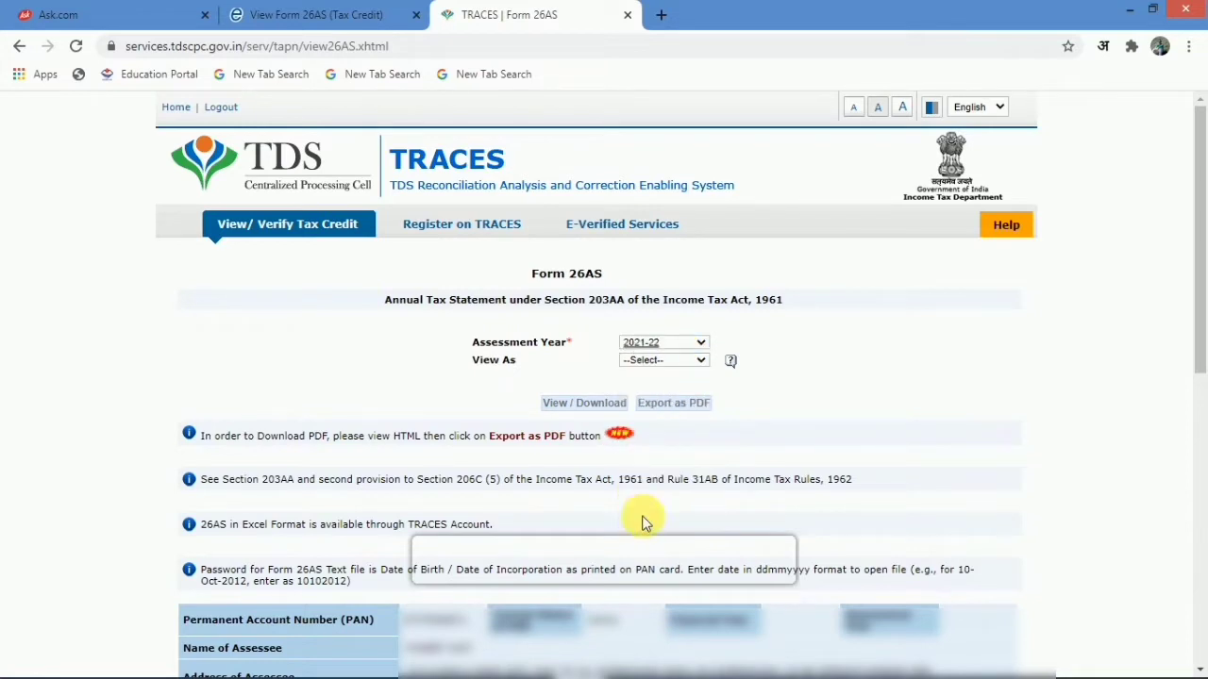
{"action": "left_click", "coordinate": [670, 367]}
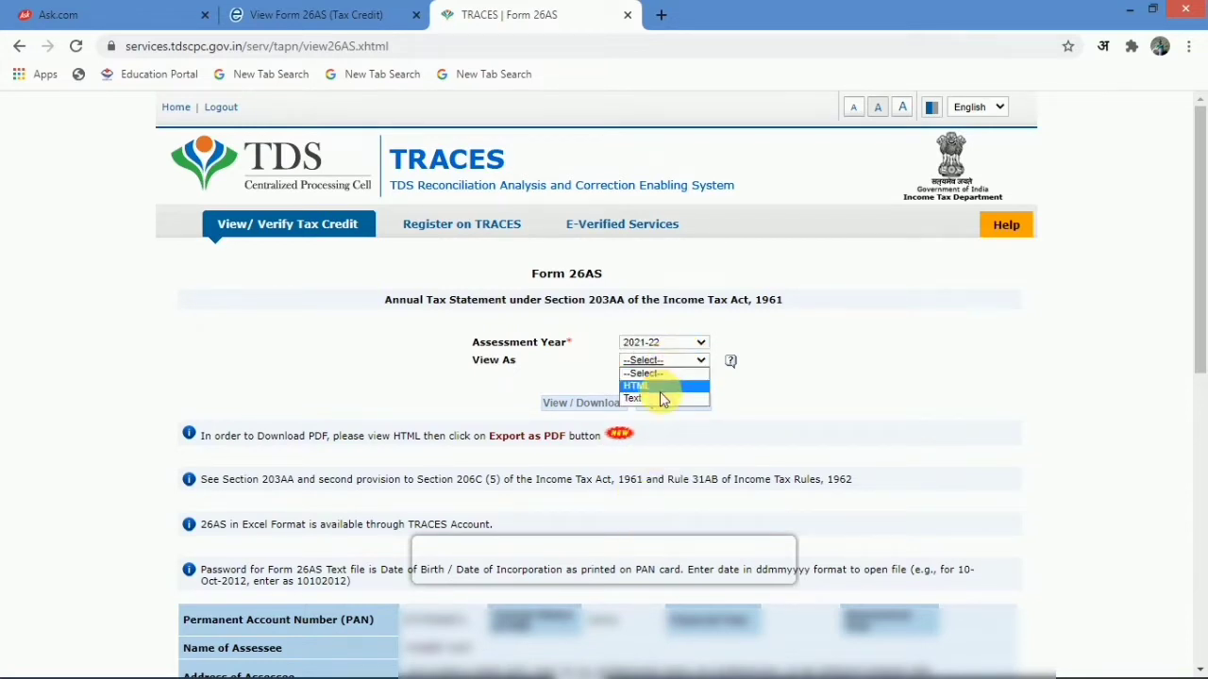
{"action": "left_click", "coordinate": [659, 390]}
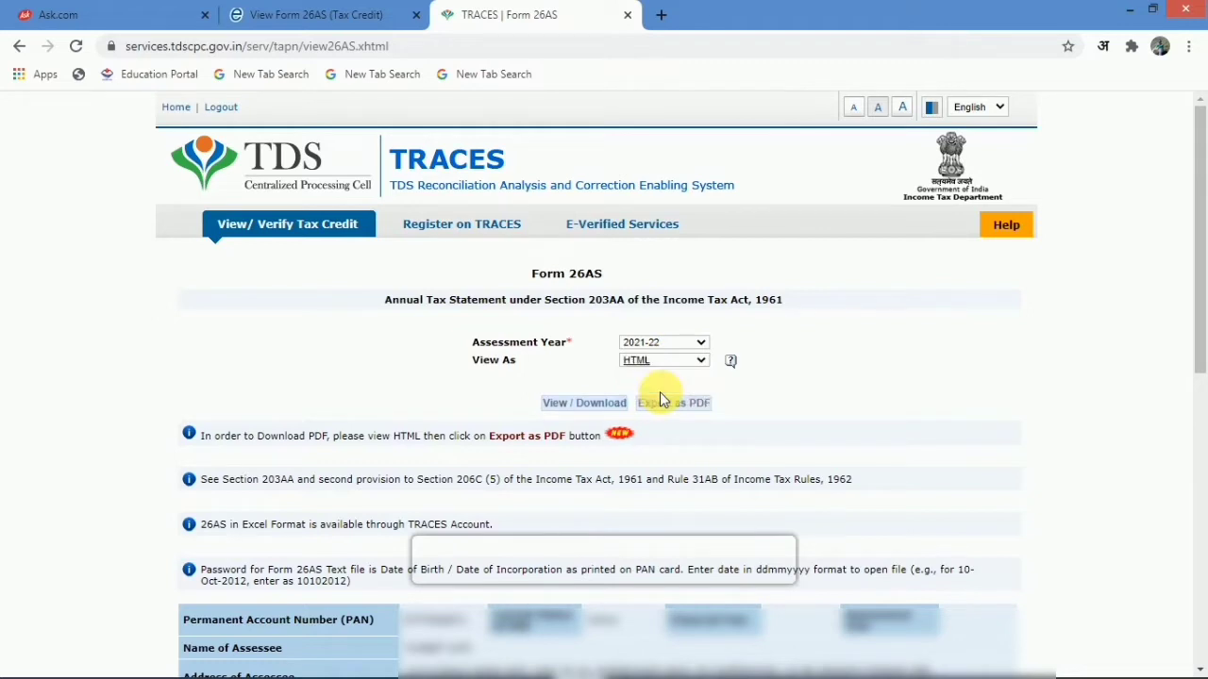
{"action": "left_click", "coordinate": [600, 406]}
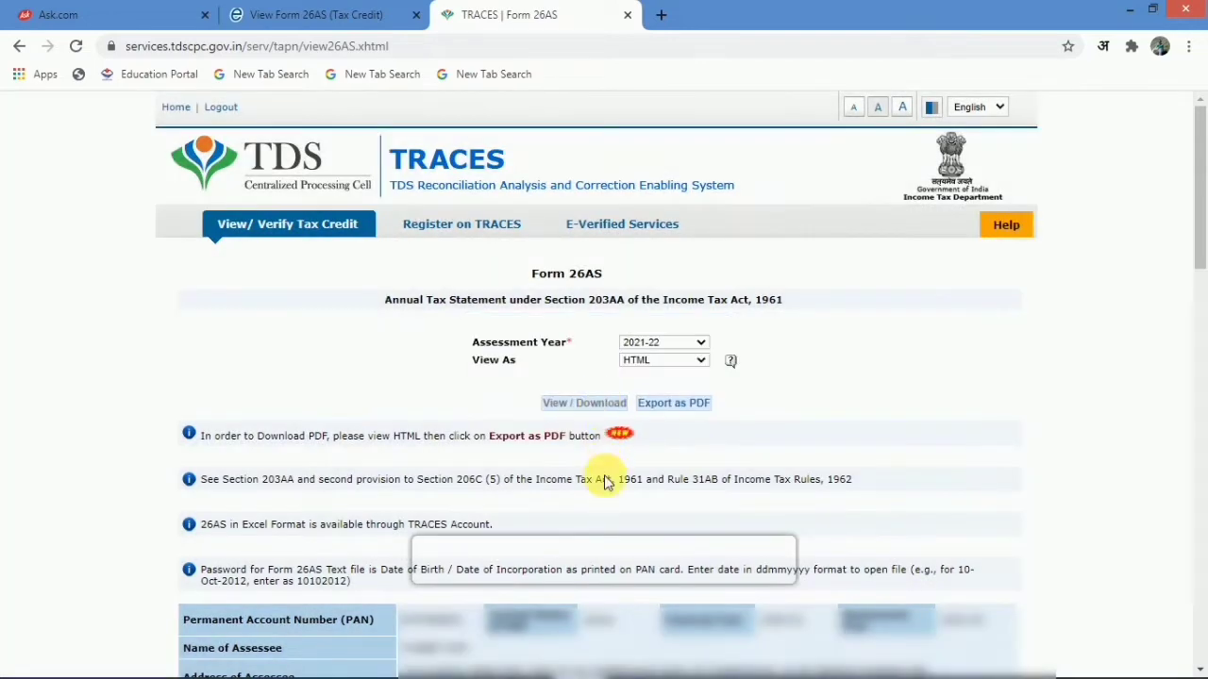
Scroll through Parts A to E of the Form 26AS statement, noting 2,150.00 TDS deposited.
{"action": "scroll", "coordinate": [604, 481], "scroll_direction": "down", "scroll_amount": 4}
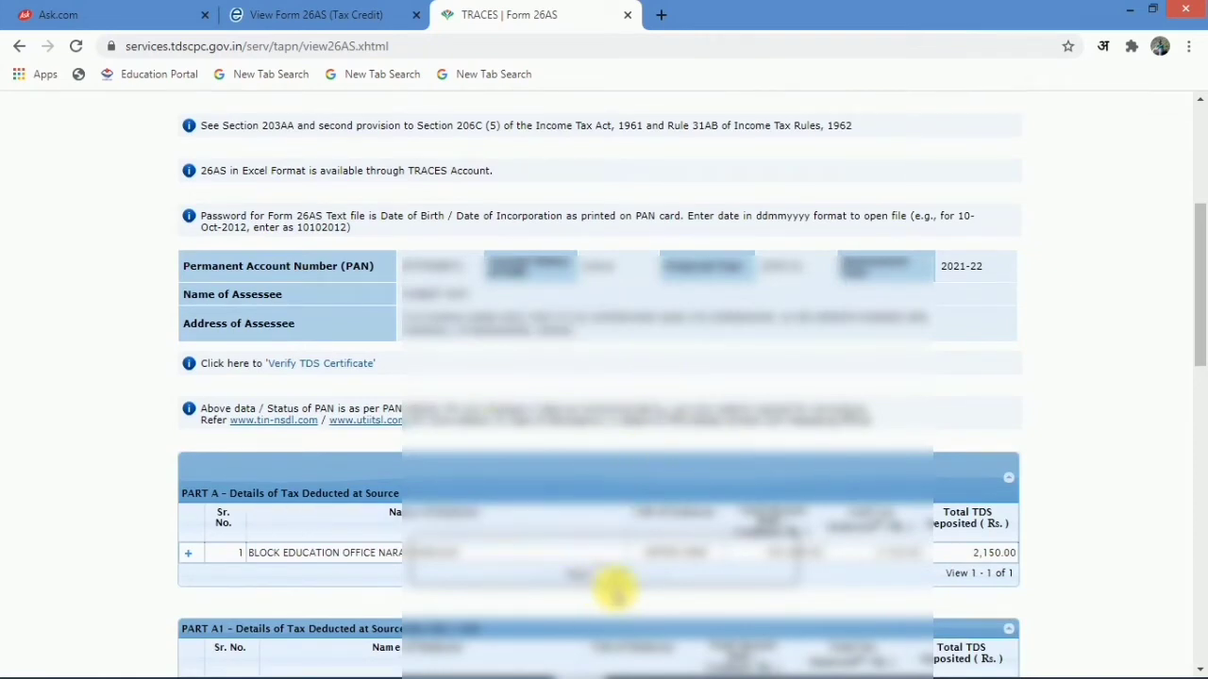
{"action": "scroll", "coordinate": [628, 590], "scroll_direction": "up", "scroll_amount": 2}
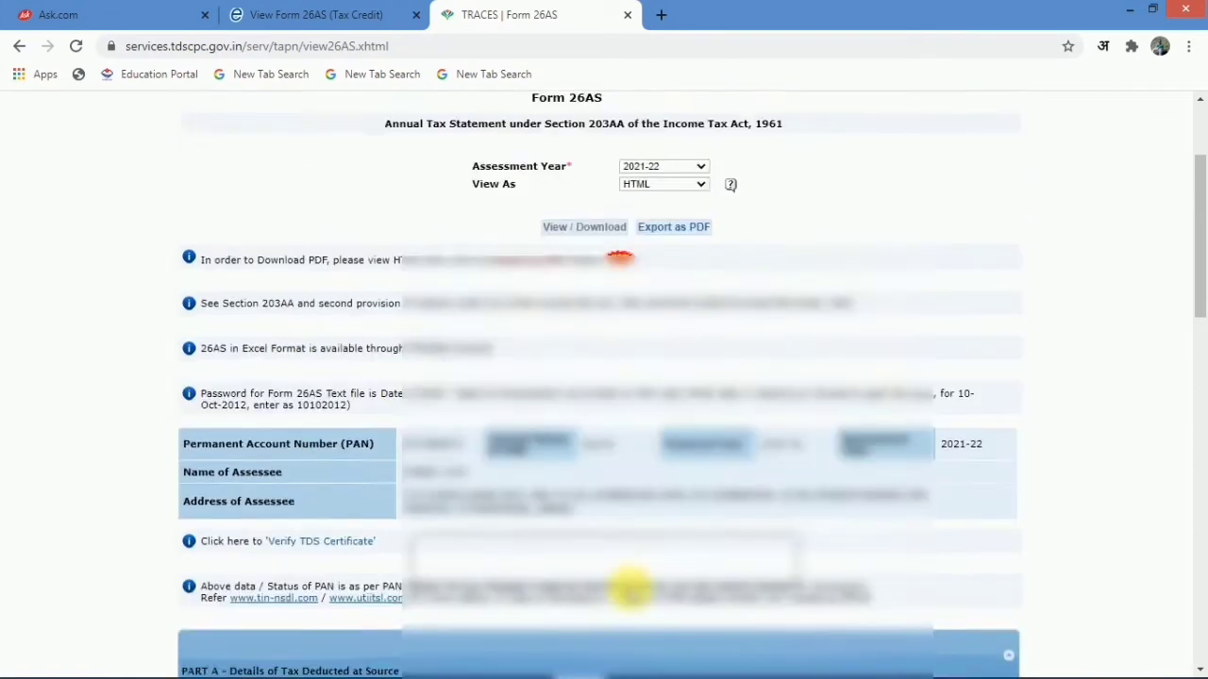
{"action": "scroll", "coordinate": [630, 588], "scroll_direction": "down", "scroll_amount": 5}
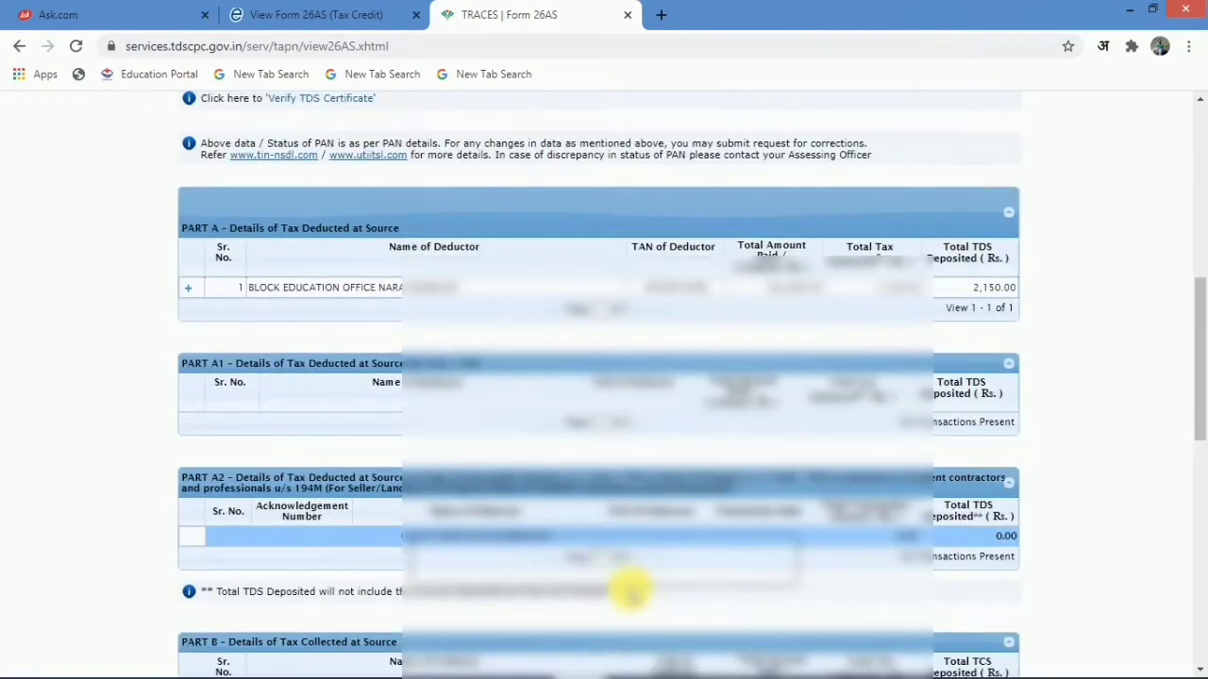
{"action": "scroll", "coordinate": [631, 590], "scroll_direction": "down", "scroll_amount": 3}
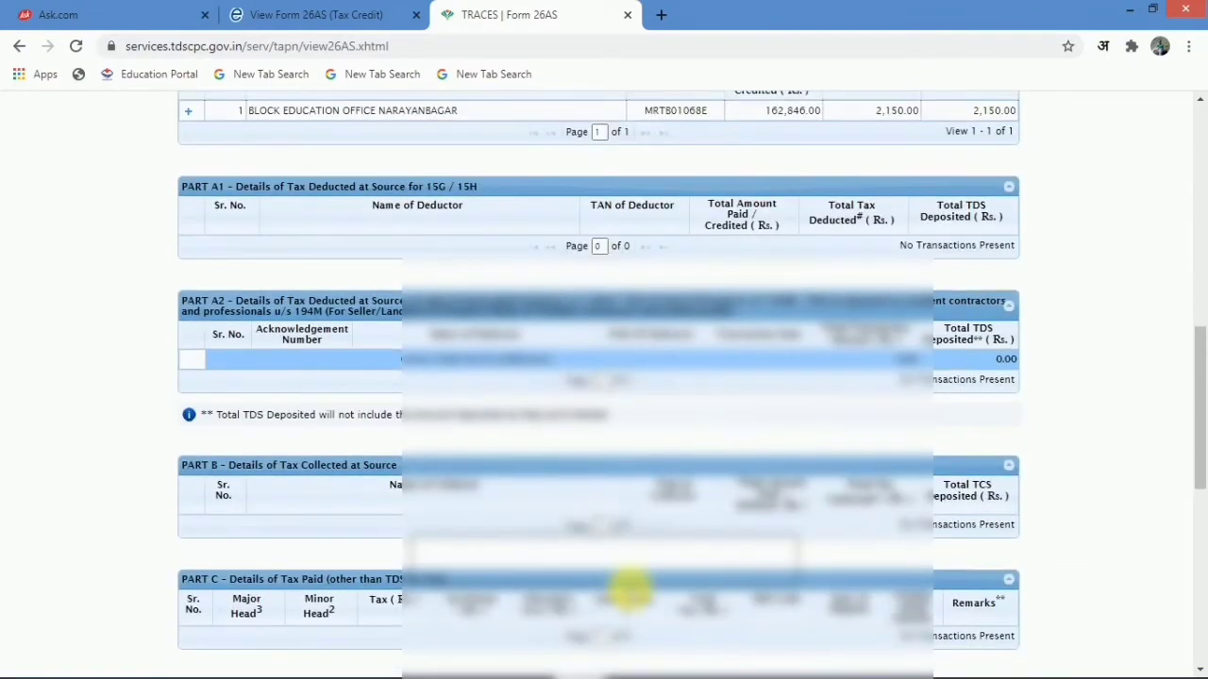
{"action": "scroll", "coordinate": [630, 590], "scroll_direction": "down", "scroll_amount": 4}
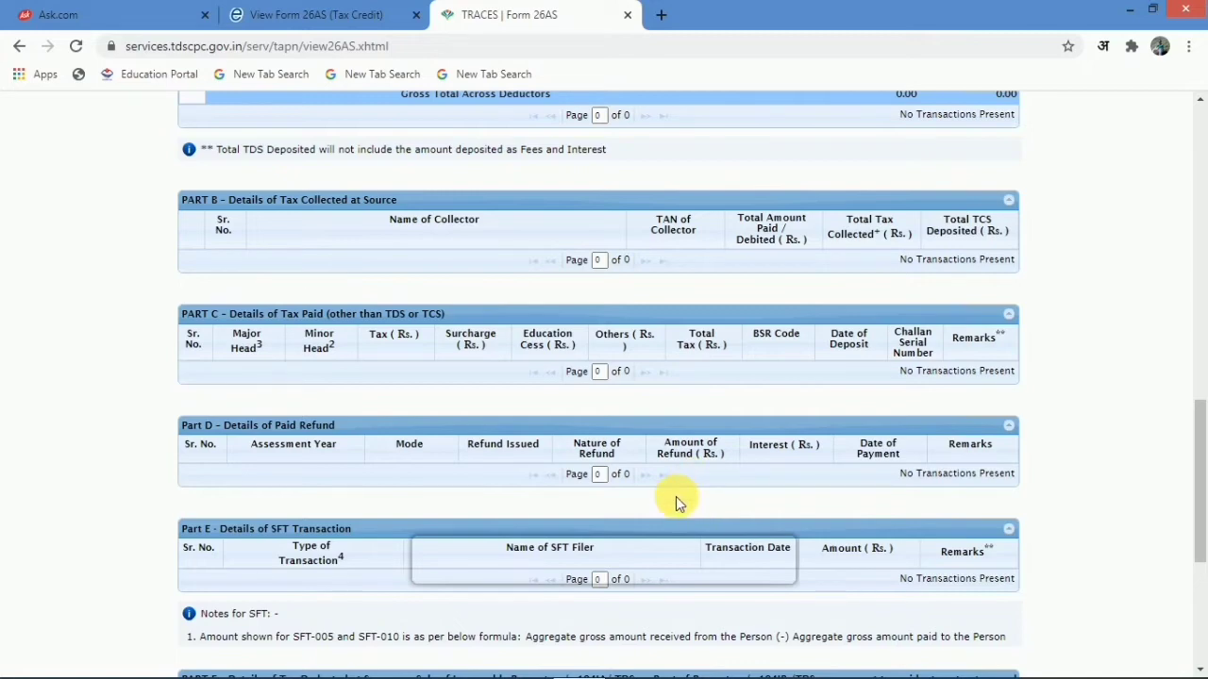
{"action": "scroll", "coordinate": [676, 496], "scroll_direction": "up", "scroll_amount": 3}
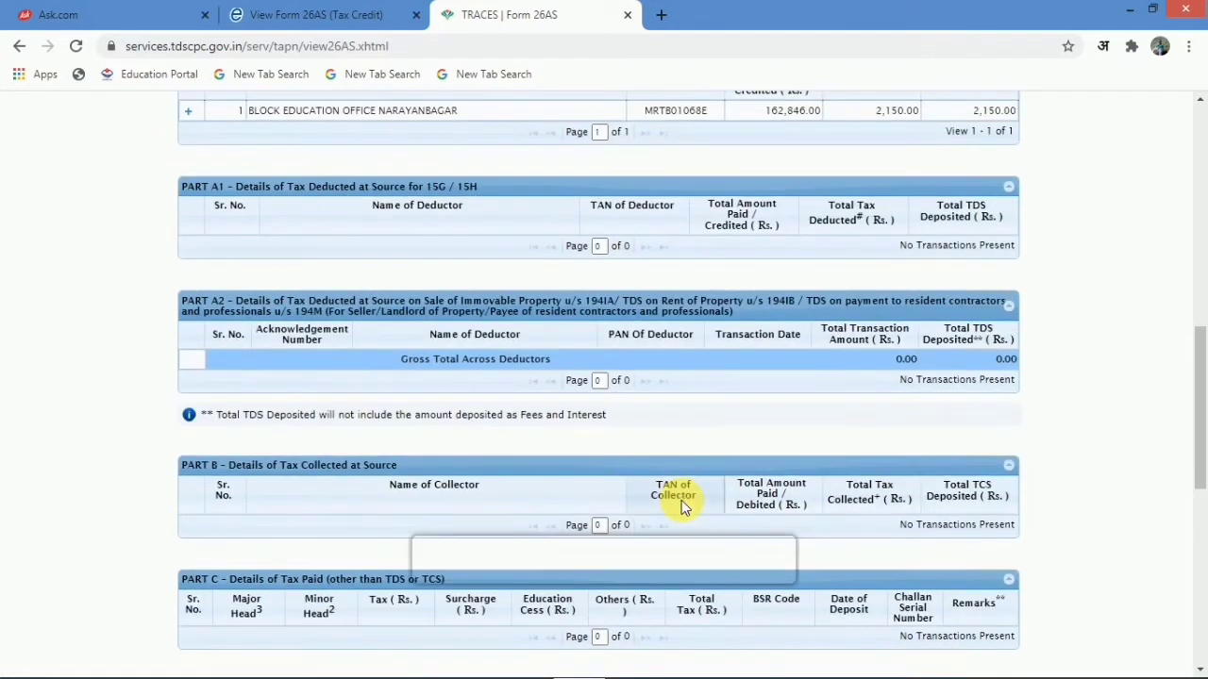
{"action": "scroll", "coordinate": [684, 507], "scroll_direction": "up", "scroll_amount": 10}
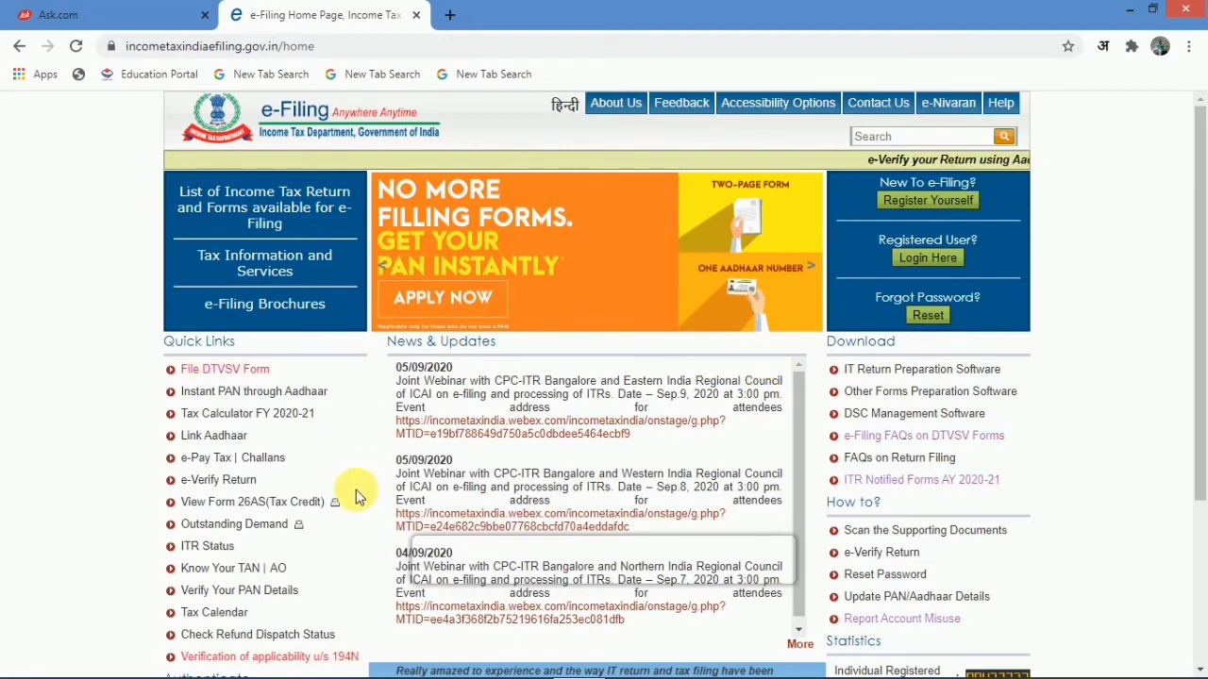
Open Check Refund Dispatch Status under Quick Links and continue to the NSDL website.
{"action": "scroll", "coordinate": [366, 503], "scroll_direction": "down", "scroll_amount": 1}
{"action": "scroll", "coordinate": [364, 501], "scroll_direction": "down", "scroll_amount": 3}
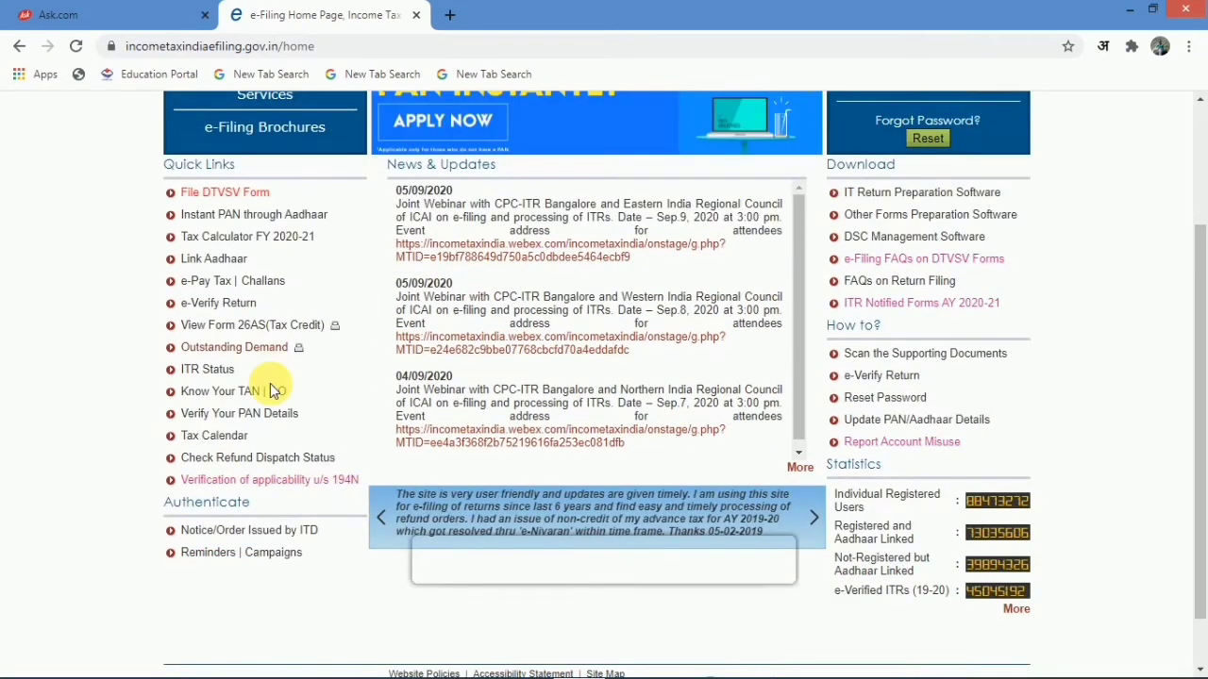
{"action": "left_click", "coordinate": [268, 459]}
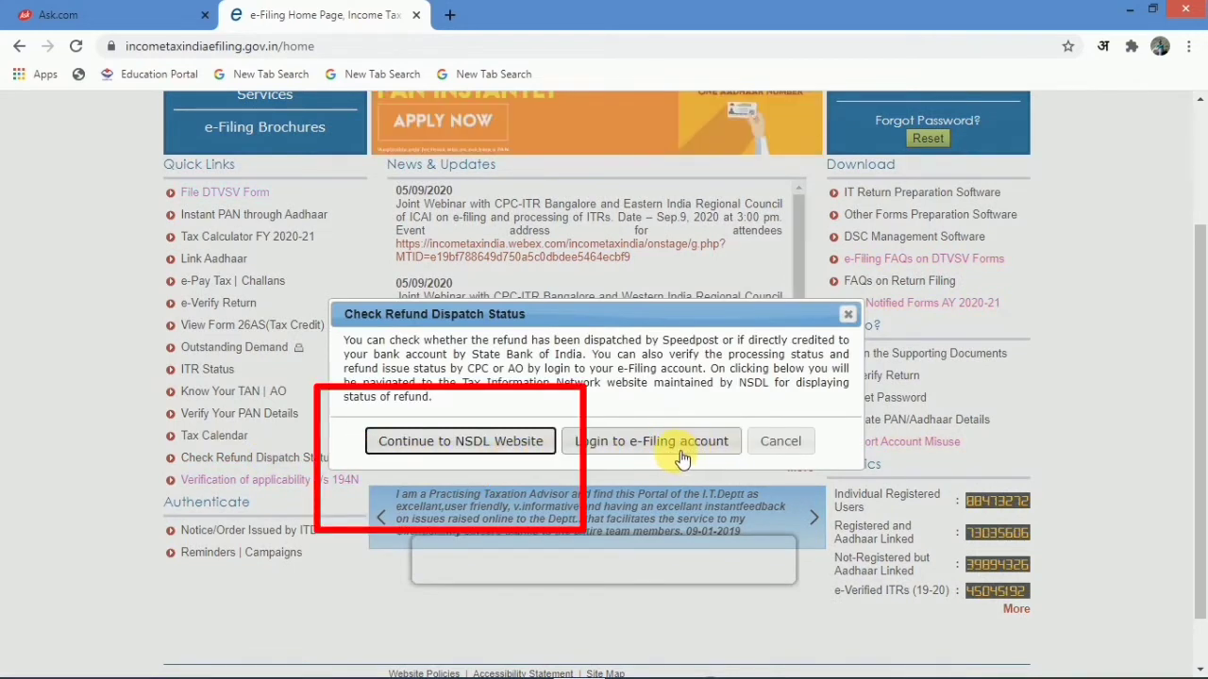
{"action": "left_click", "coordinate": [498, 443]}
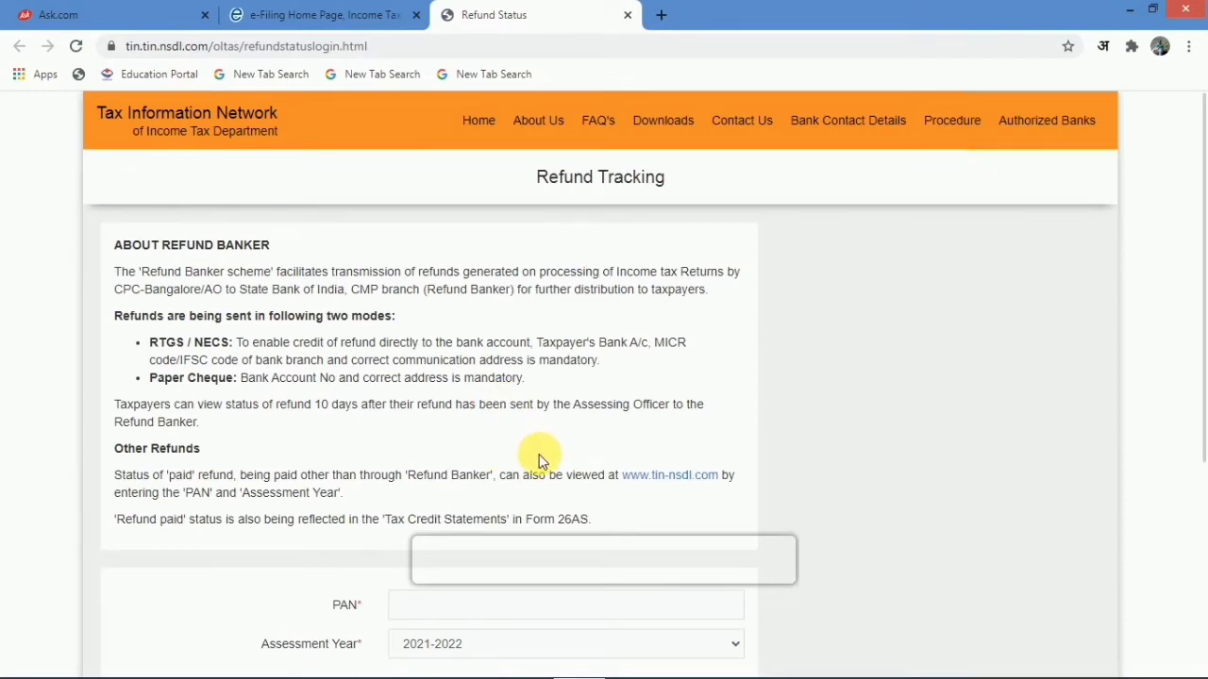
Paste the taxpayer's PAN, enter the captcha code, and submit the 2021-2022 refund status request.
{"action": "scroll", "coordinate": [541, 458], "scroll_direction": "down", "scroll_amount": 3}
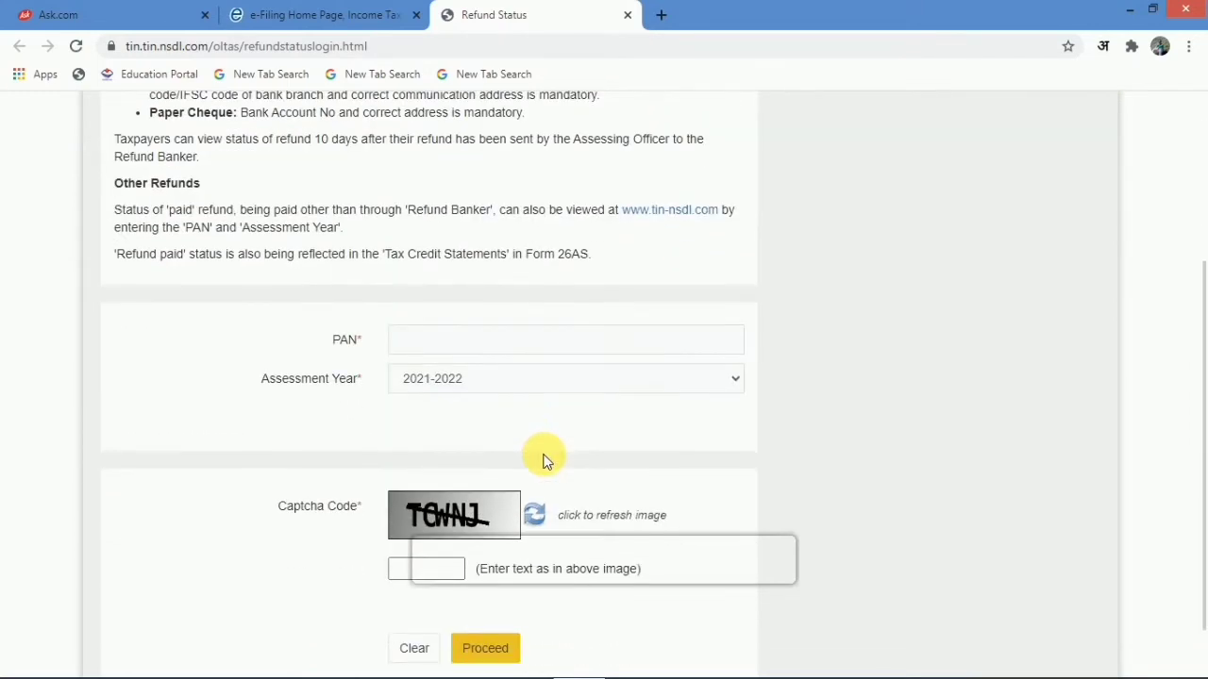
{"action": "scroll", "coordinate": [545, 460], "scroll_direction": "down", "scroll_amount": 1}
{"action": "left_click", "coordinate": [451, 274]}
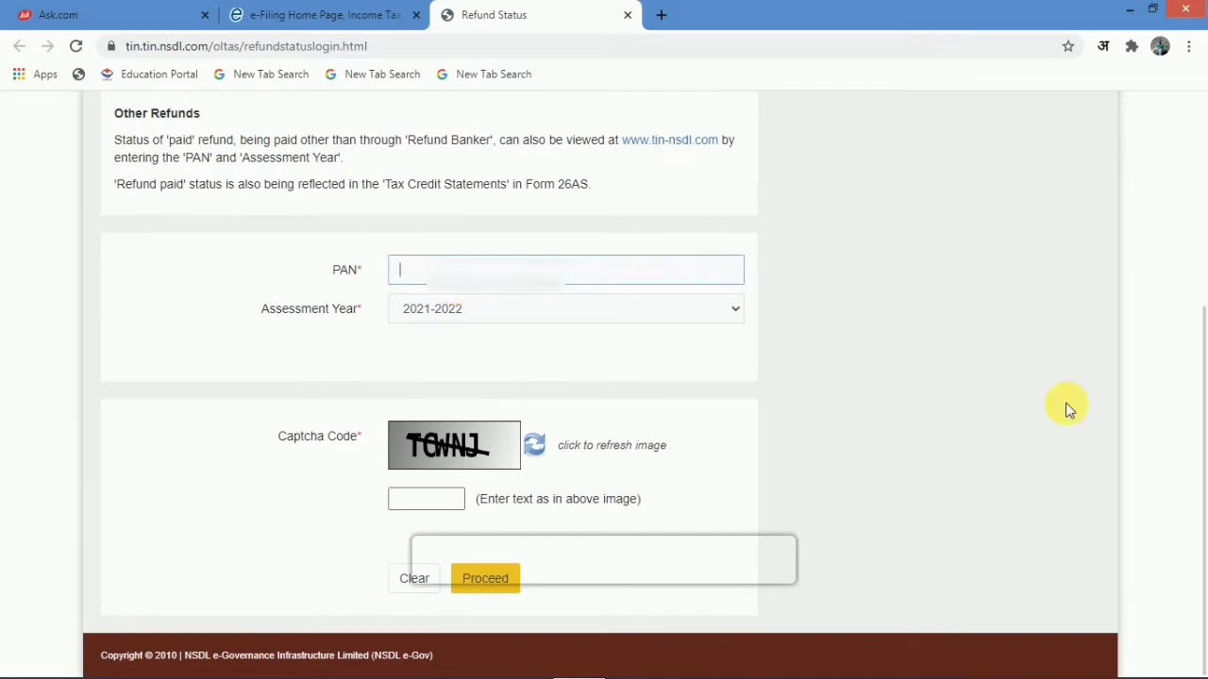
{"action": "key", "text": "ctrl+v"}
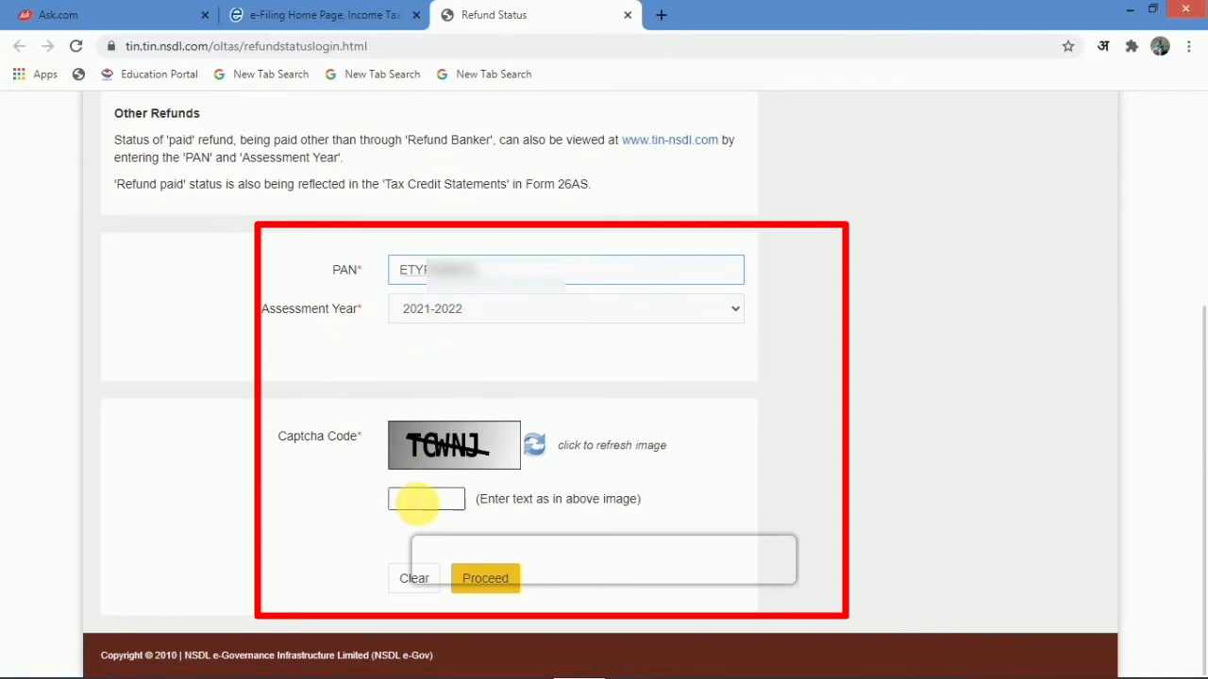
{"action": "left_click", "coordinate": [425, 499]}
{"action": "type", "text": "TCWNJ"}
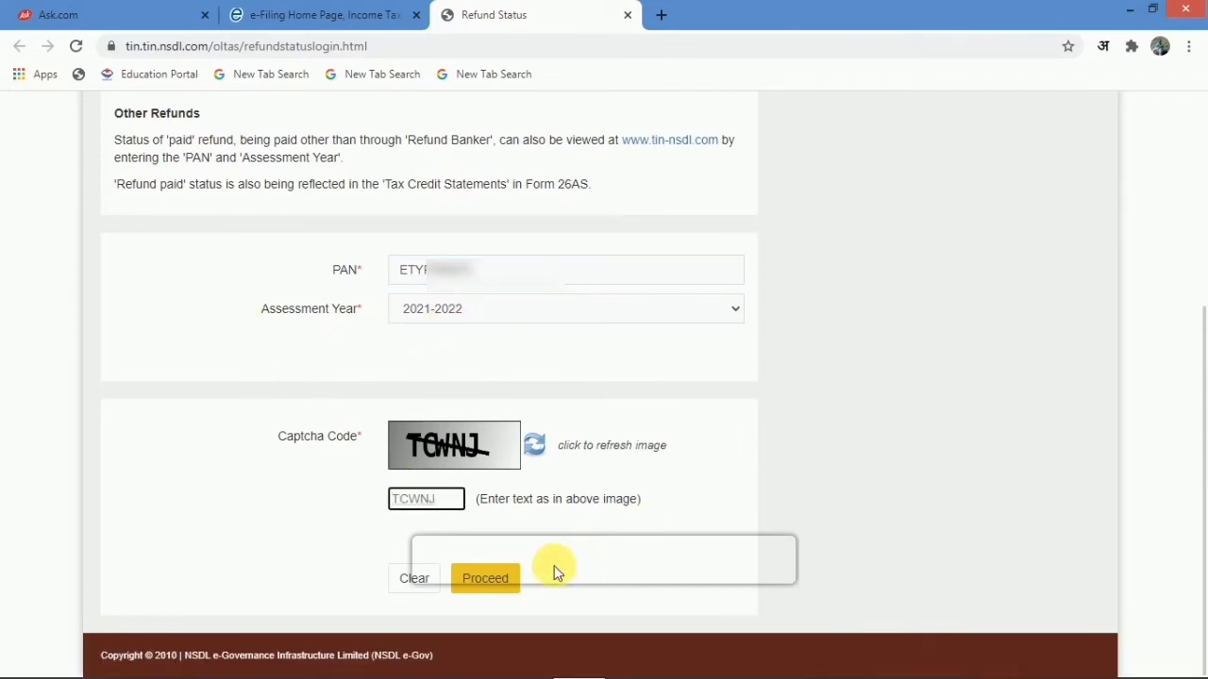
{"action": "left_click", "coordinate": [485, 578]}
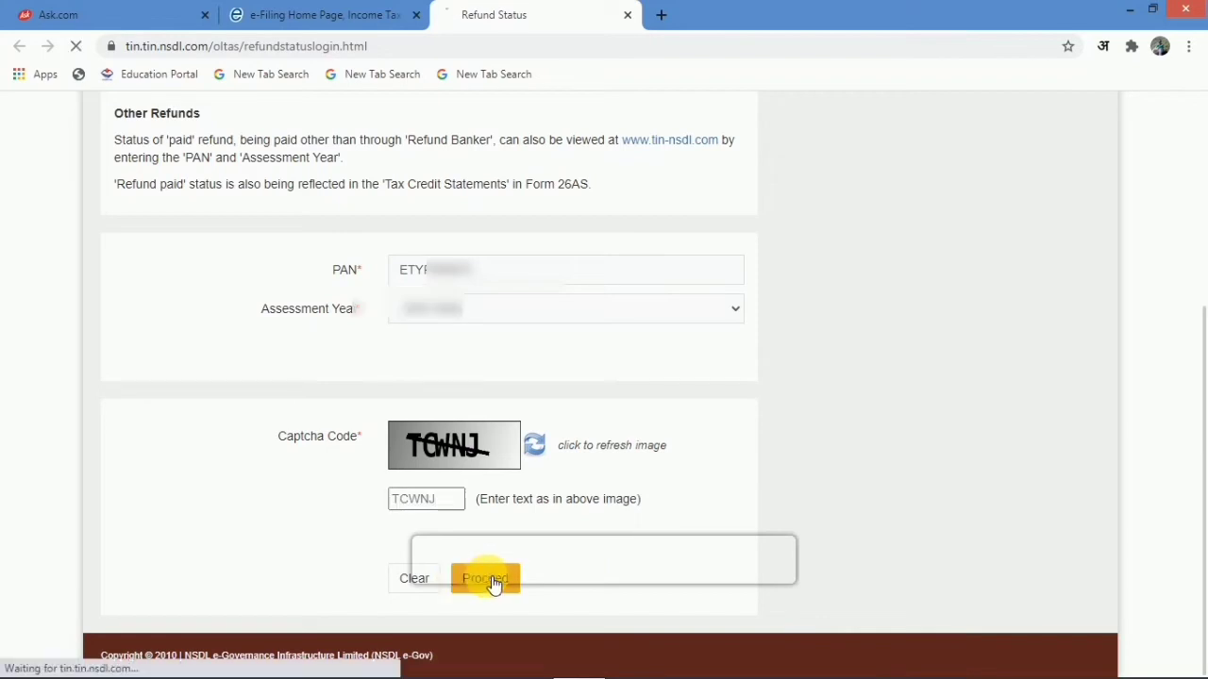